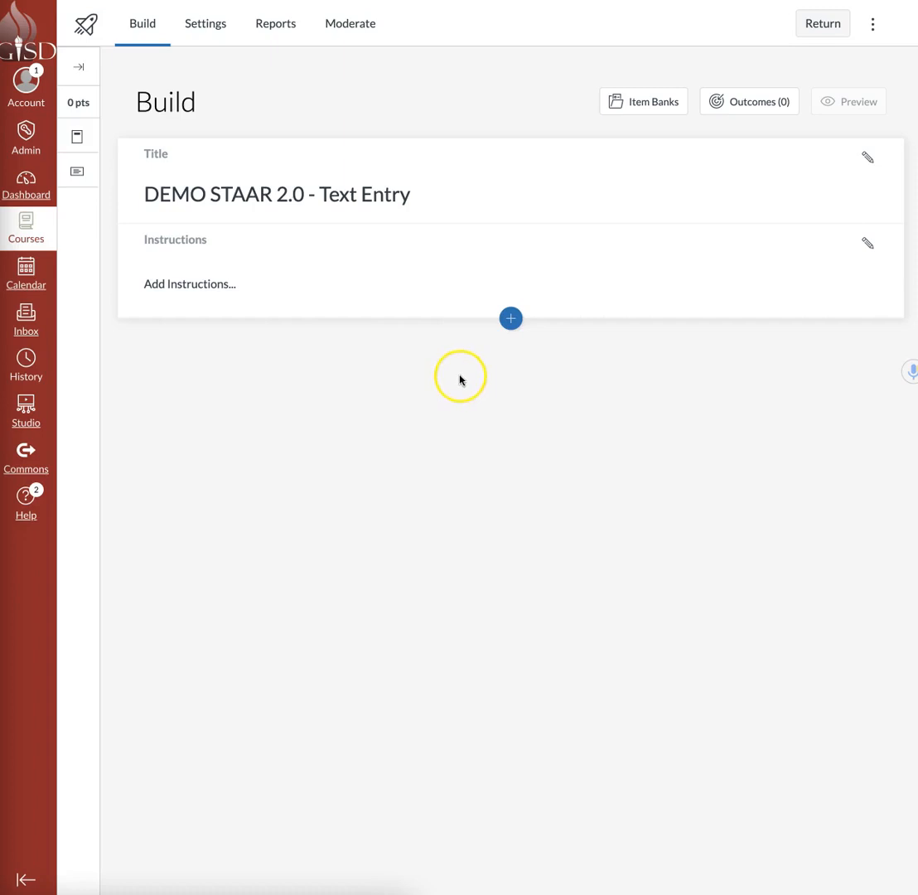
Step: Add a Fill in the Blank question with the stem "Roses are `red`", marking red as the blank with backticks
left_click(511, 320)
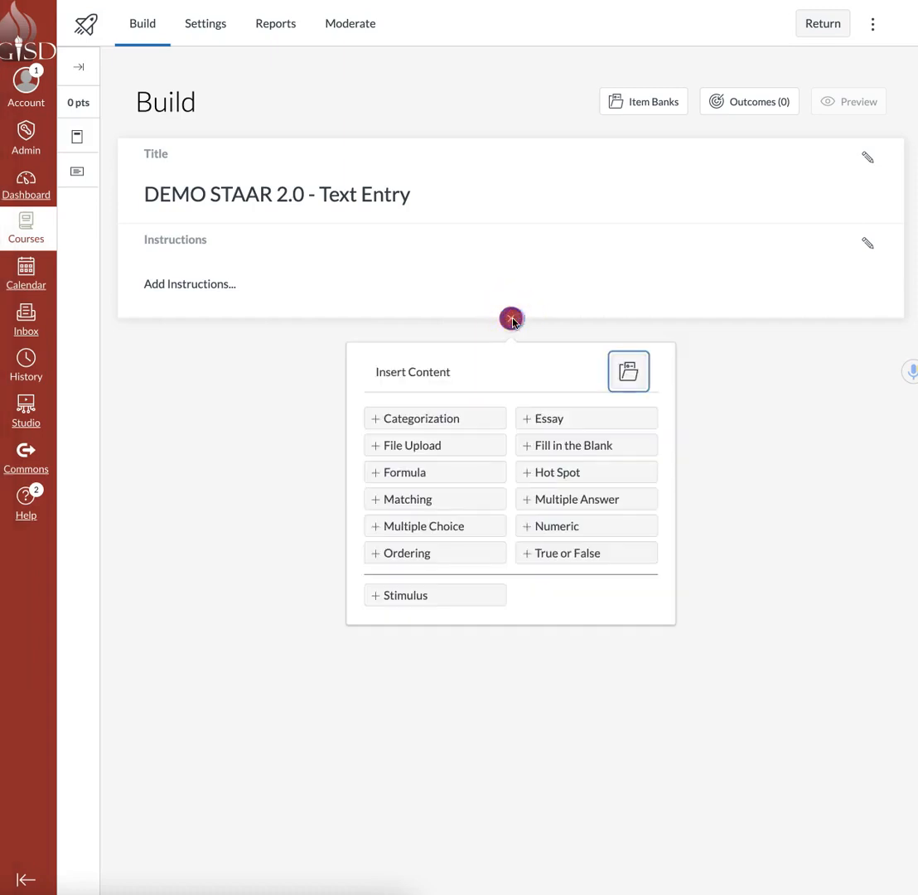
left_click(580, 448)
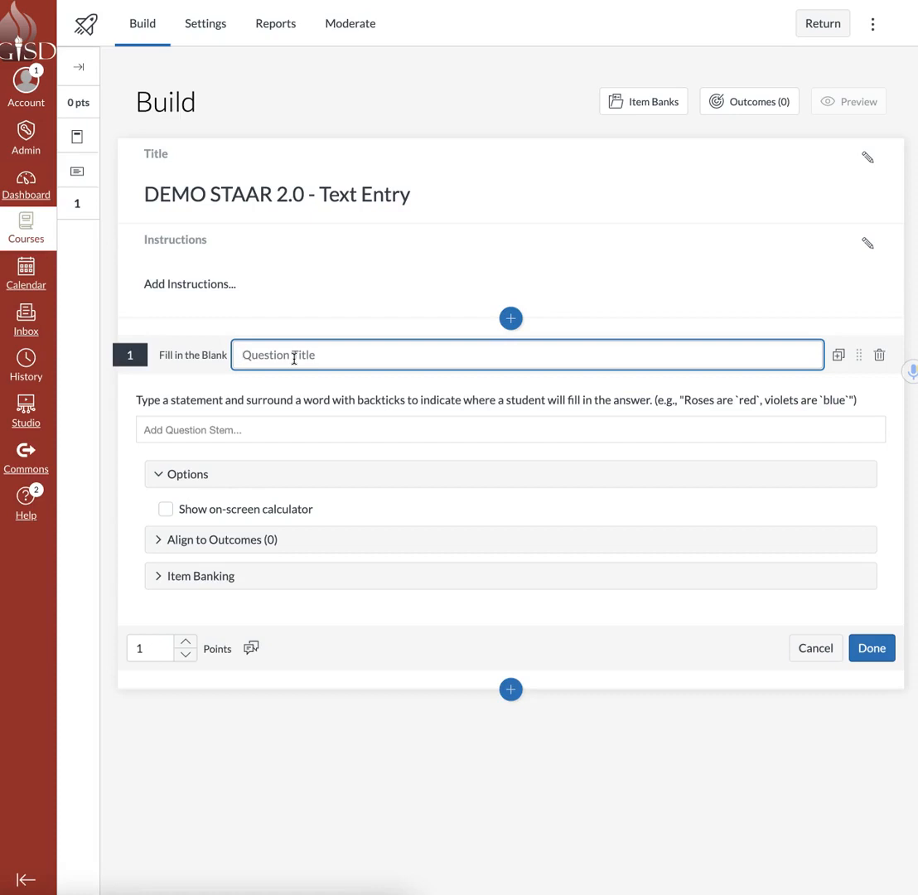
left_click(319, 358)
left_click(251, 426)
left_click(250, 426)
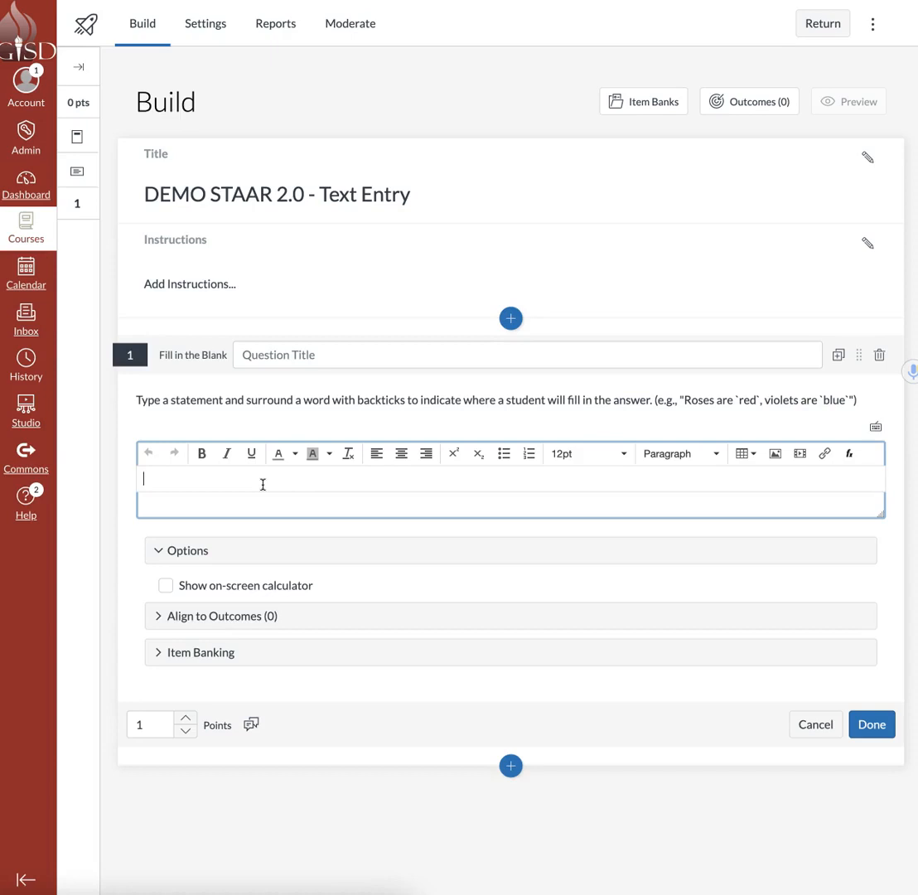
type("Roses are")
type("`red`")
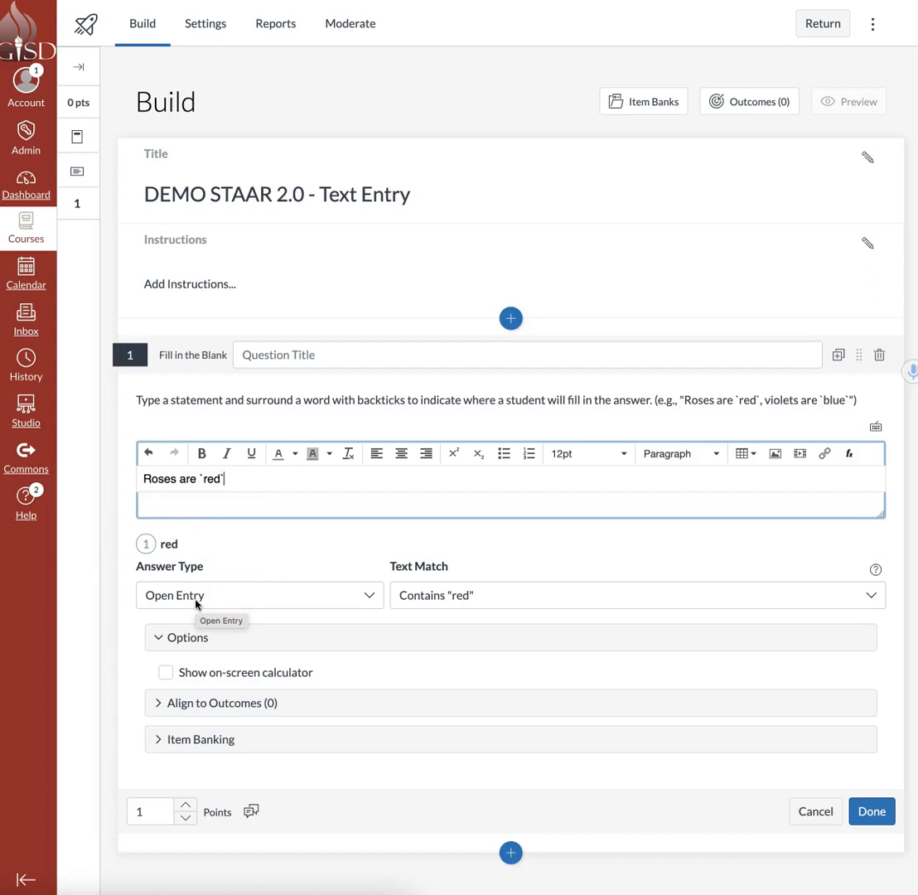
Step: Review the answer types for the "red" blank and choose Open Entry
left_click(219, 483)
left_click(369, 596)
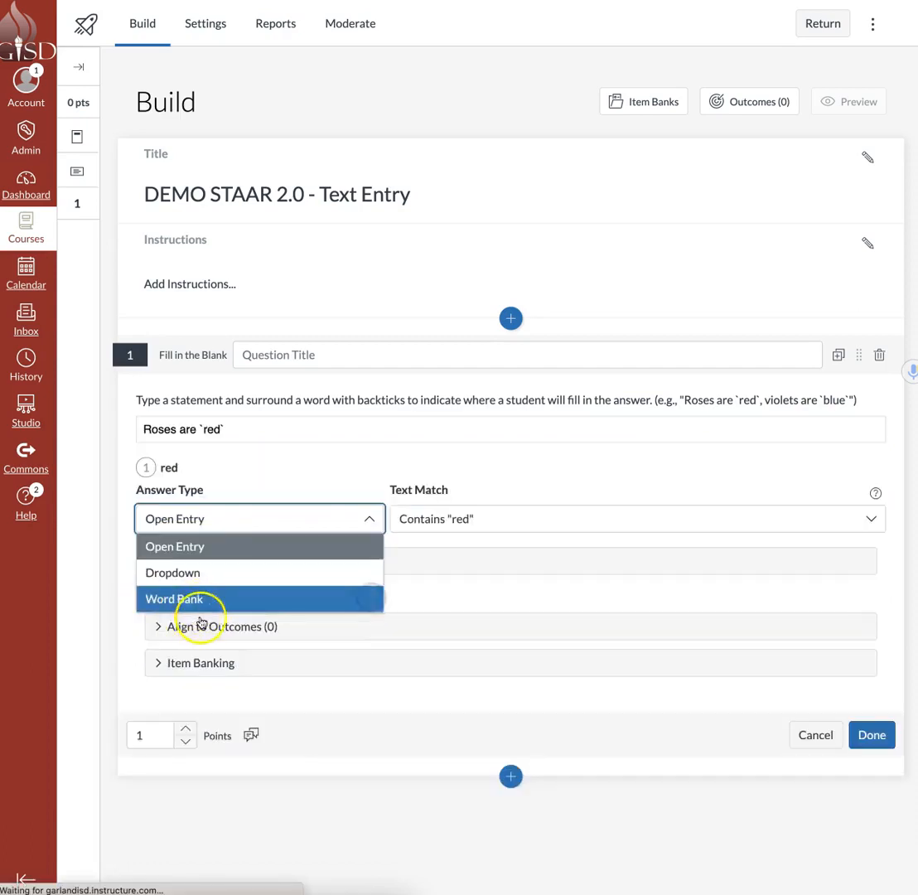
left_click(204, 547)
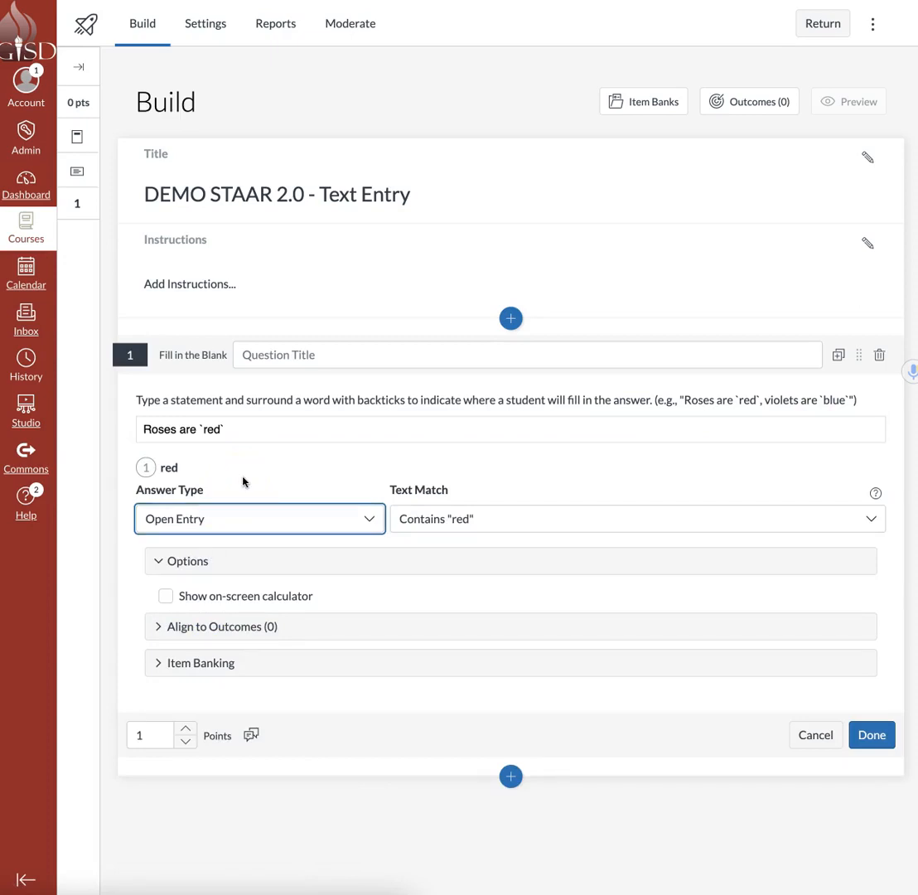
Step: Try the Close Enough and Specify Correct Answers text match options for the "red" blank
left_click(463, 519)
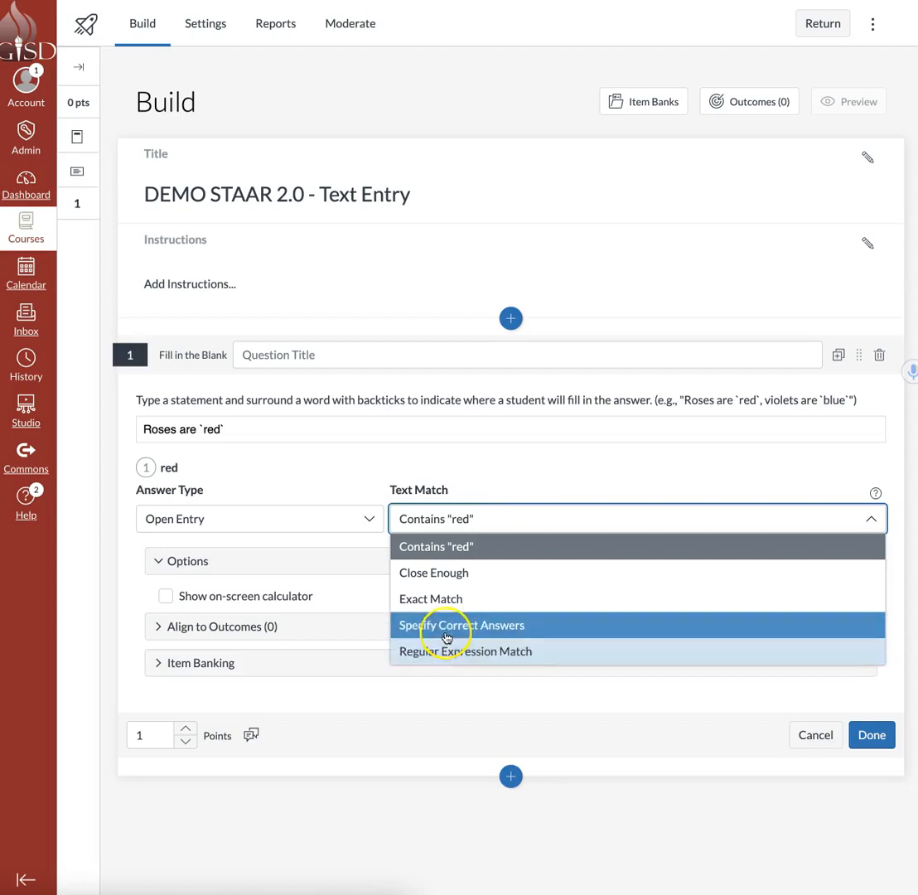
left_click(451, 573)
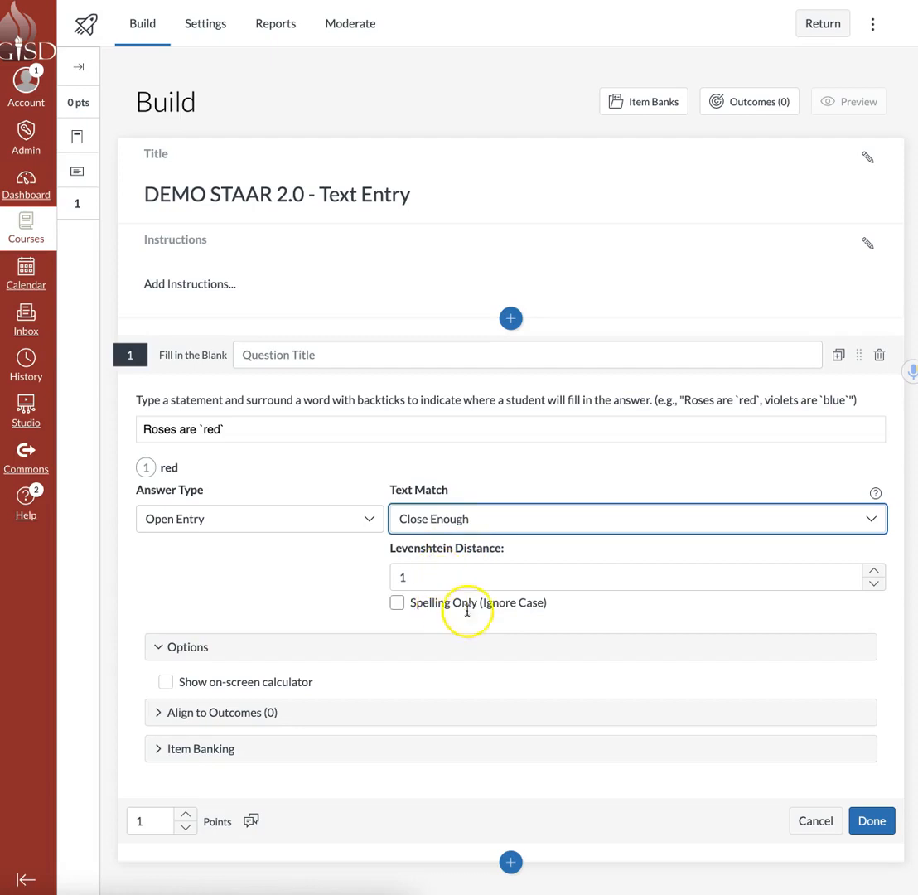
left_click(488, 515)
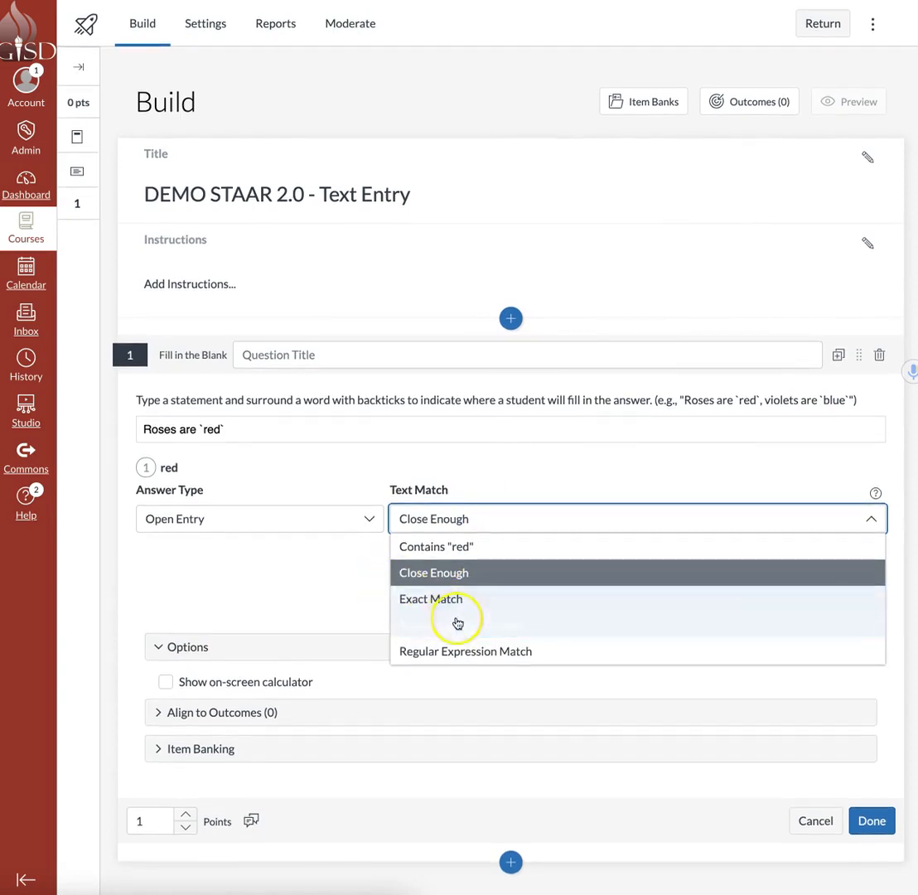
left_click(457, 618)
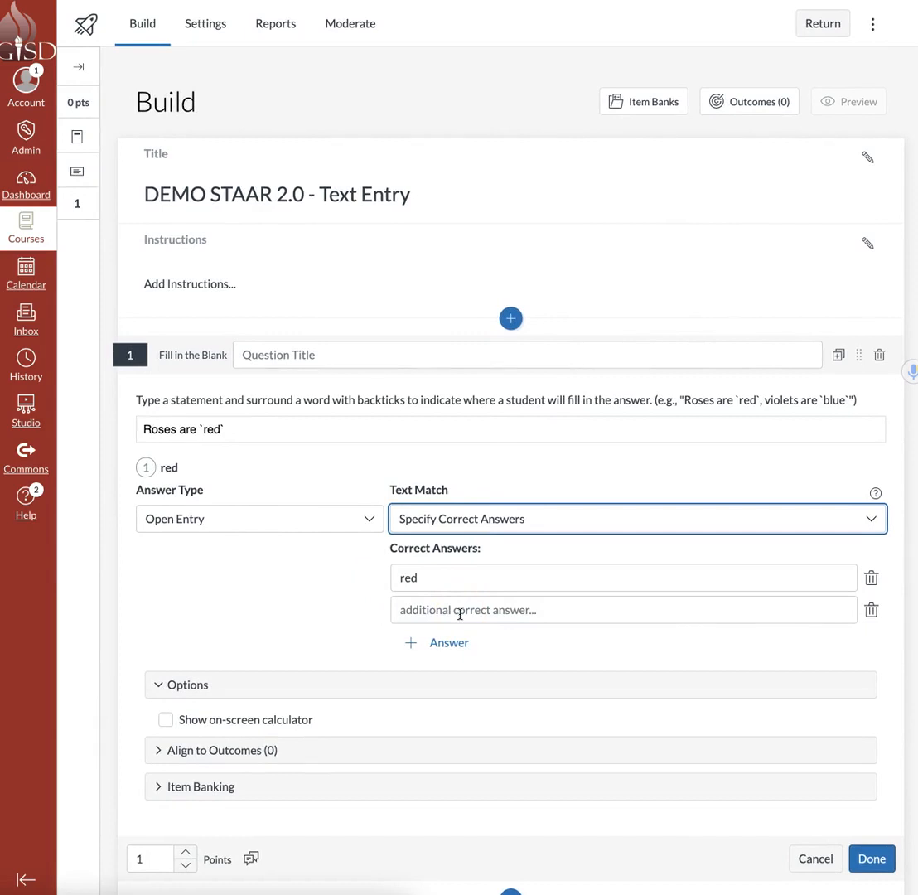
Step: Set the text match of the "red" blank to Exact Match and save the question
left_click(491, 521)
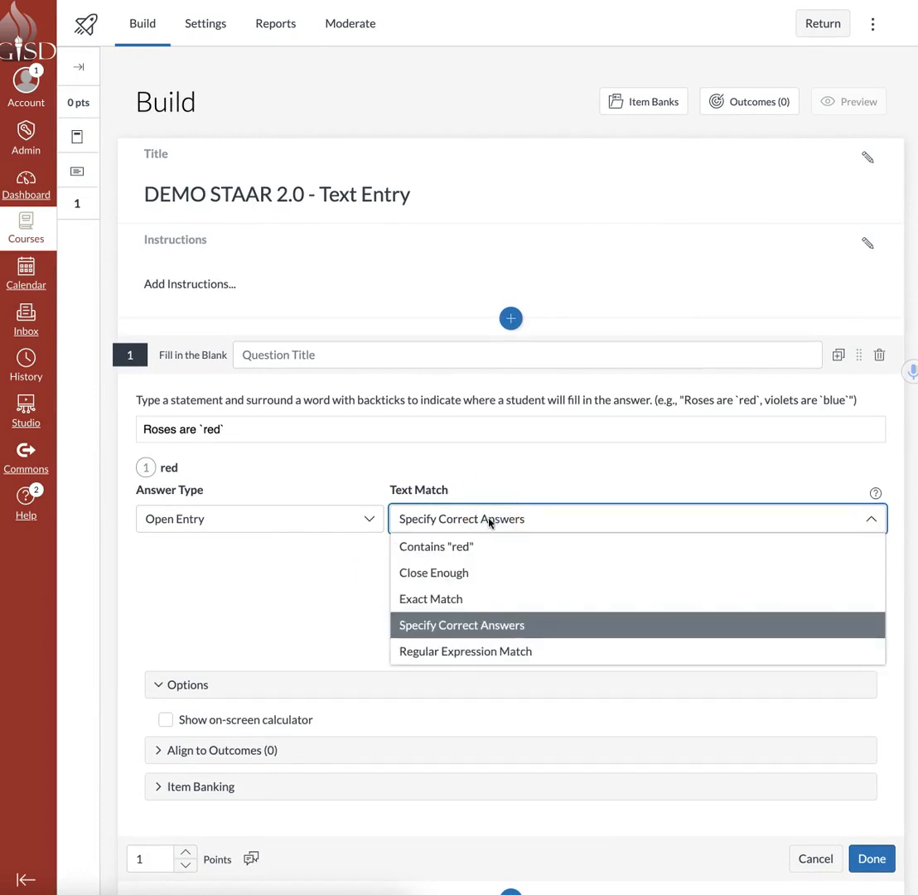
left_click(480, 598)
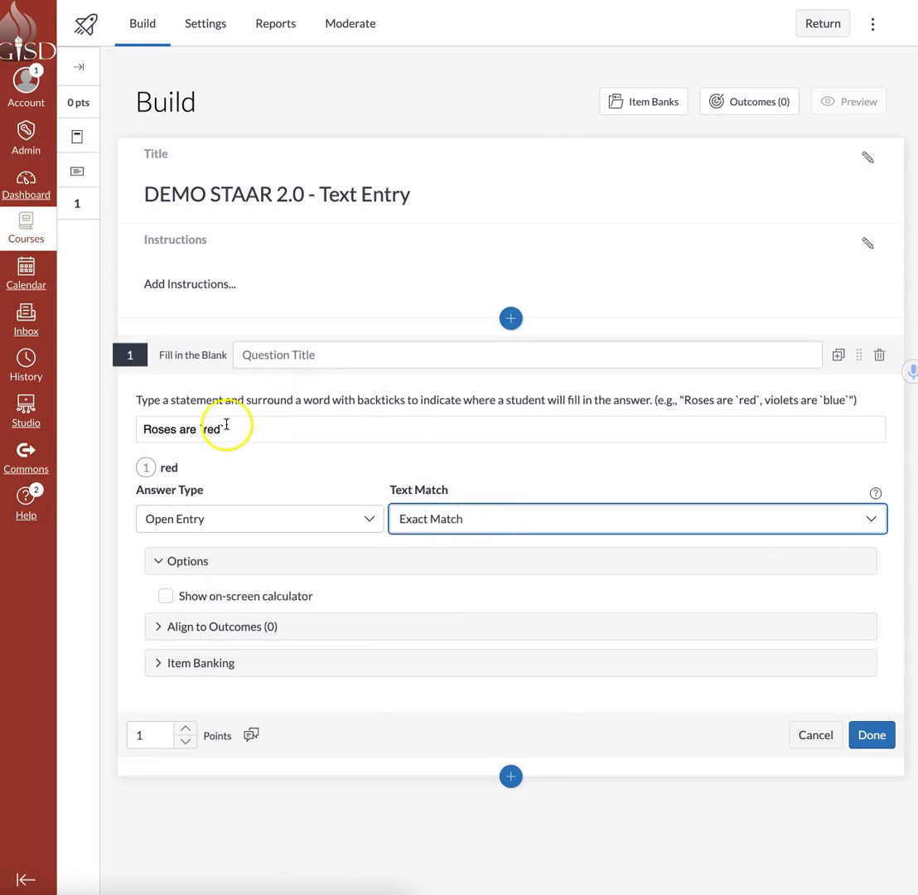
left_click(869, 733)
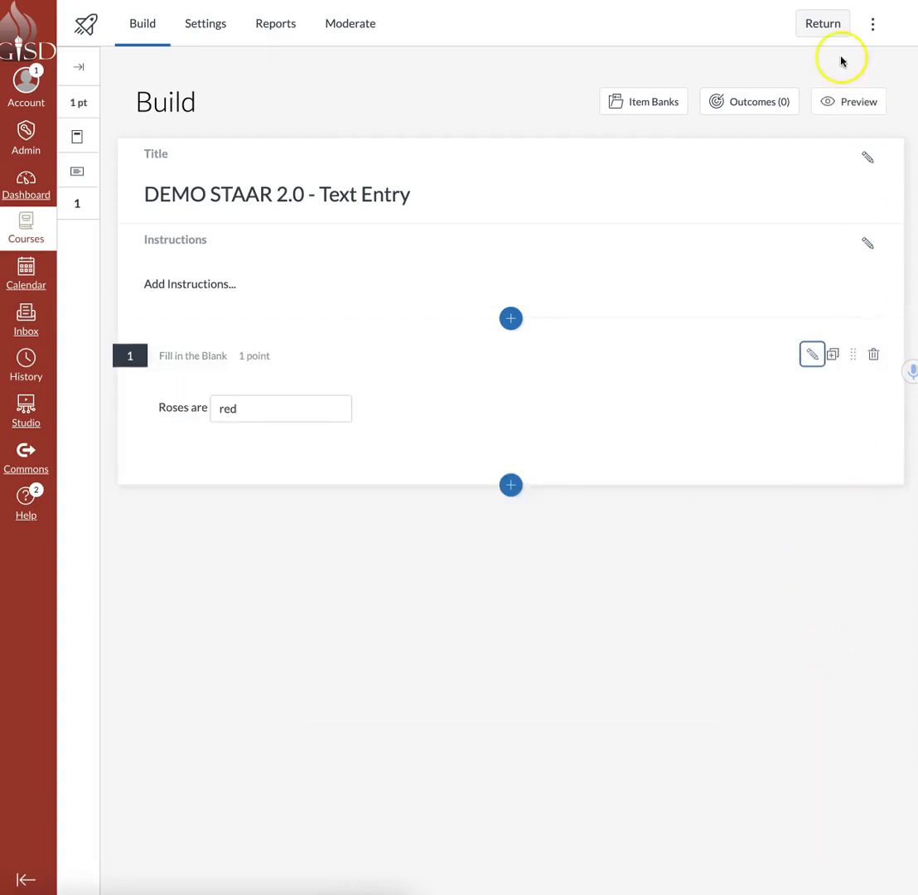
Step: Preview the quiz to check the student's answer field after "Roses are", and exit the preview
left_click(854, 101)
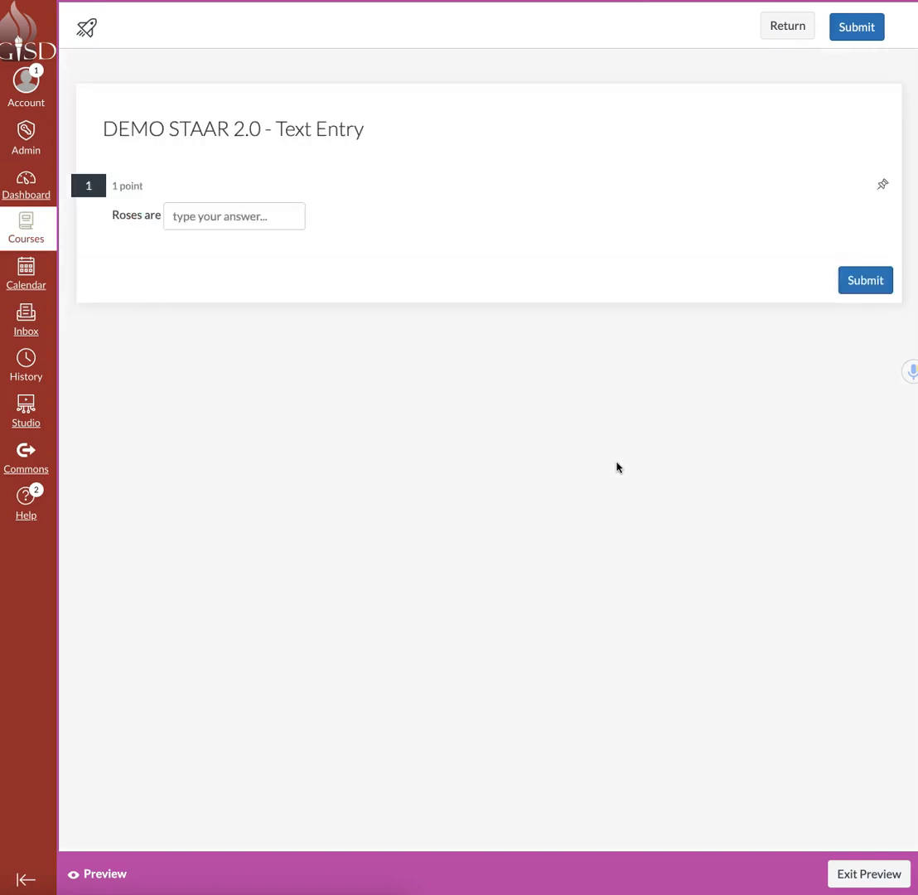
left_click(497, 265)
left_click(206, 218)
left_click(881, 877)
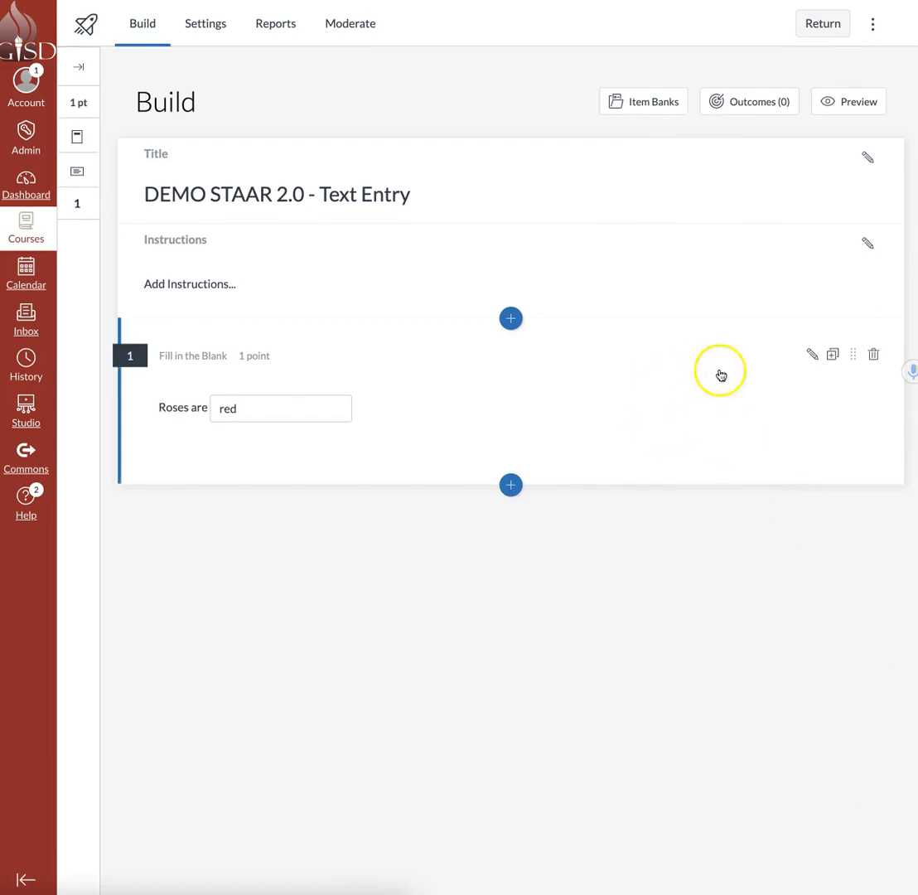
Step: Edit question 1 as "7th RLA", replacing "(ADD TEXT ENTRY HERE)" in the stem's last sentence with the blank `digest`
left_click(810, 355)
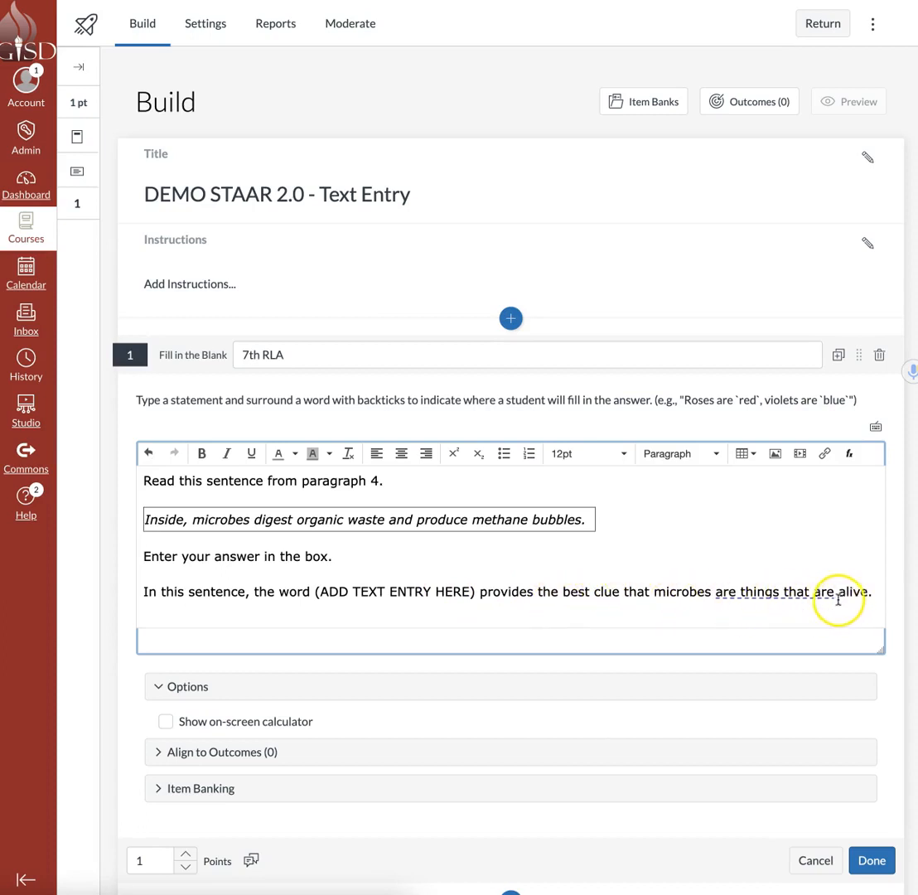
left_click(459, 592)
left_click_drag(459, 592, 316, 594)
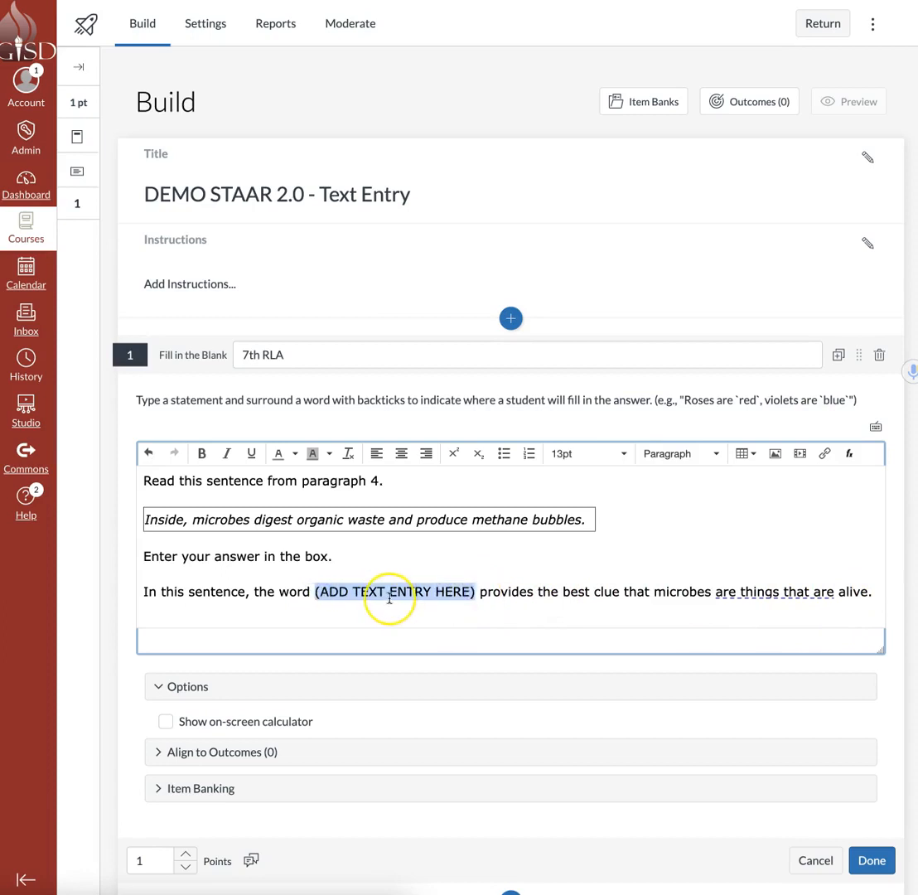
key("BackSpace")
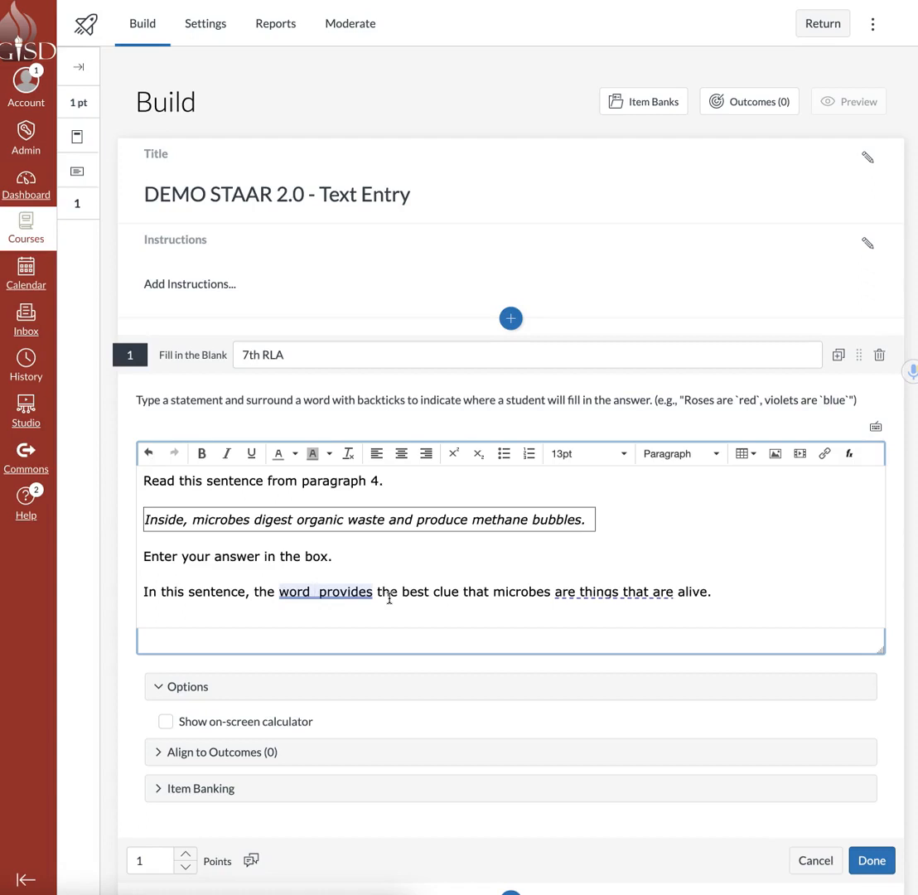
type("`")
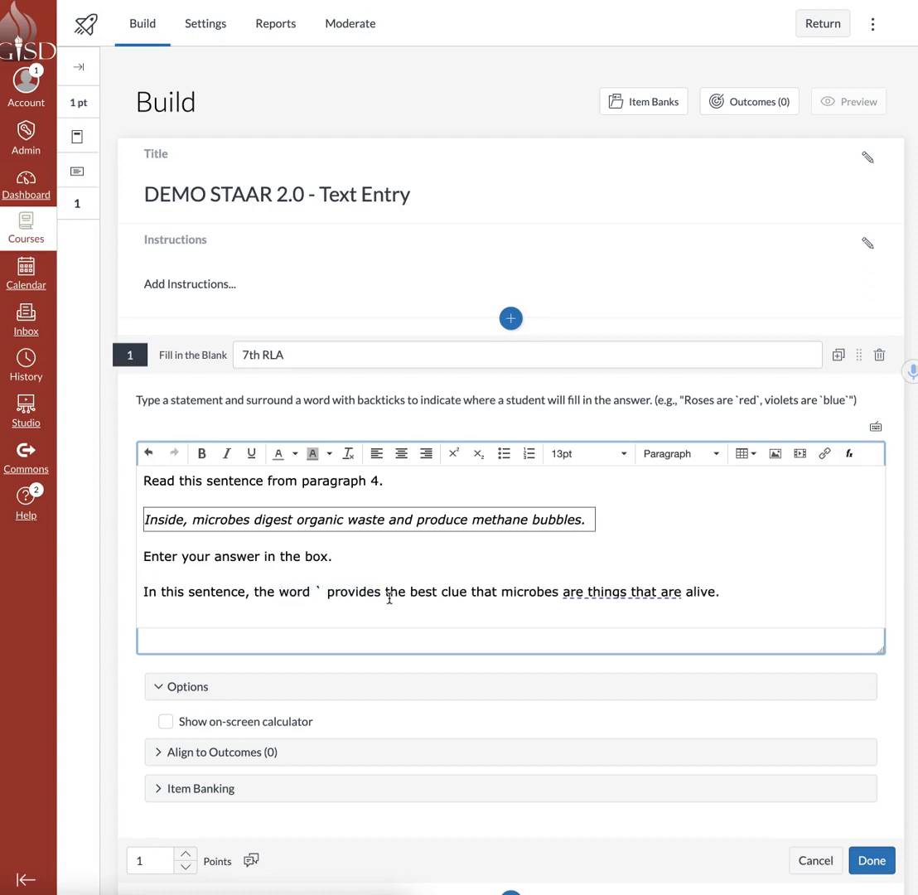
type("digest")
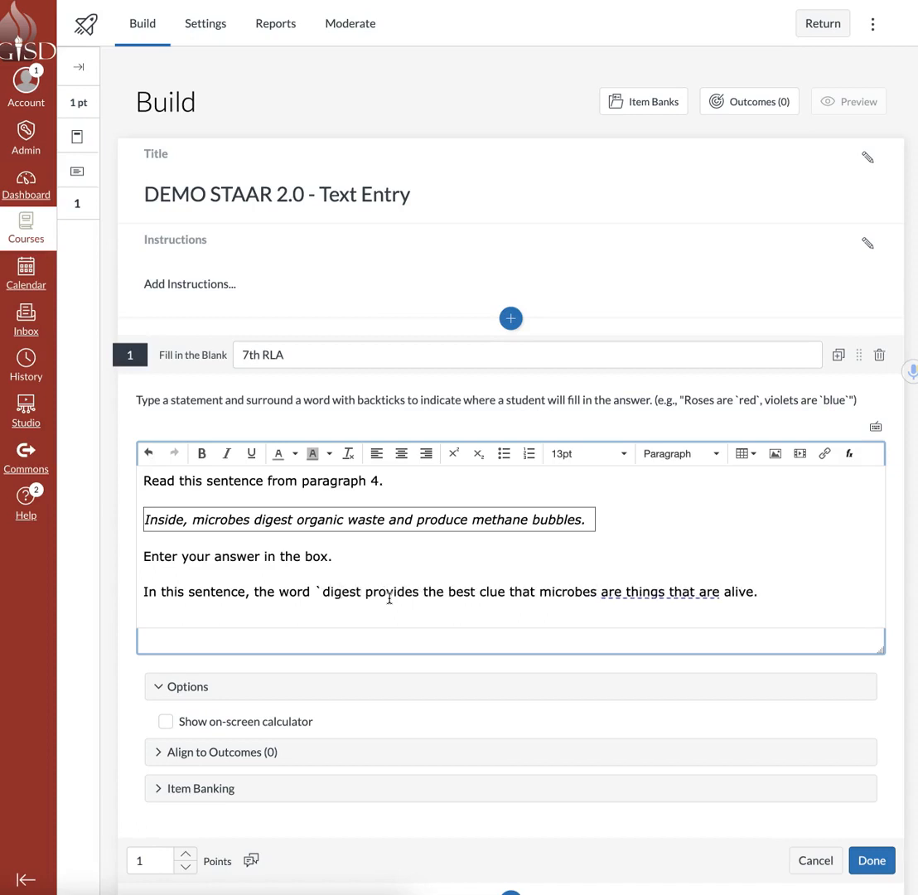
type("`")
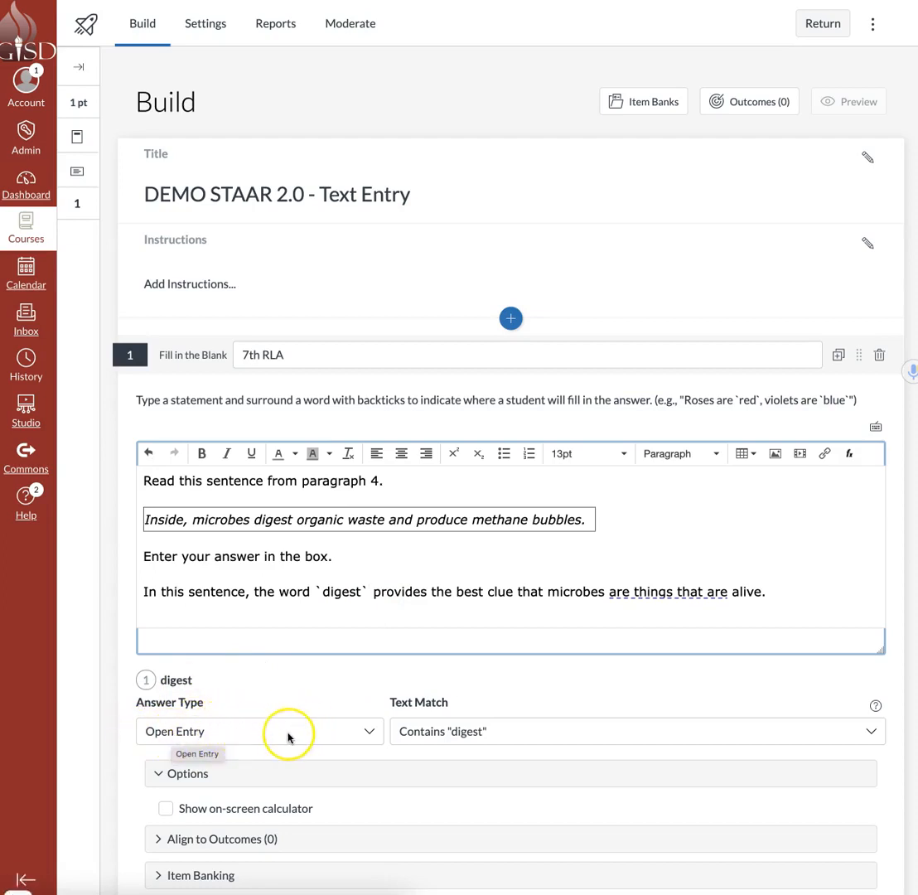
Step: Set the text match of the "digest" blank to Exact Match and collapse the question's options
left_click(459, 730)
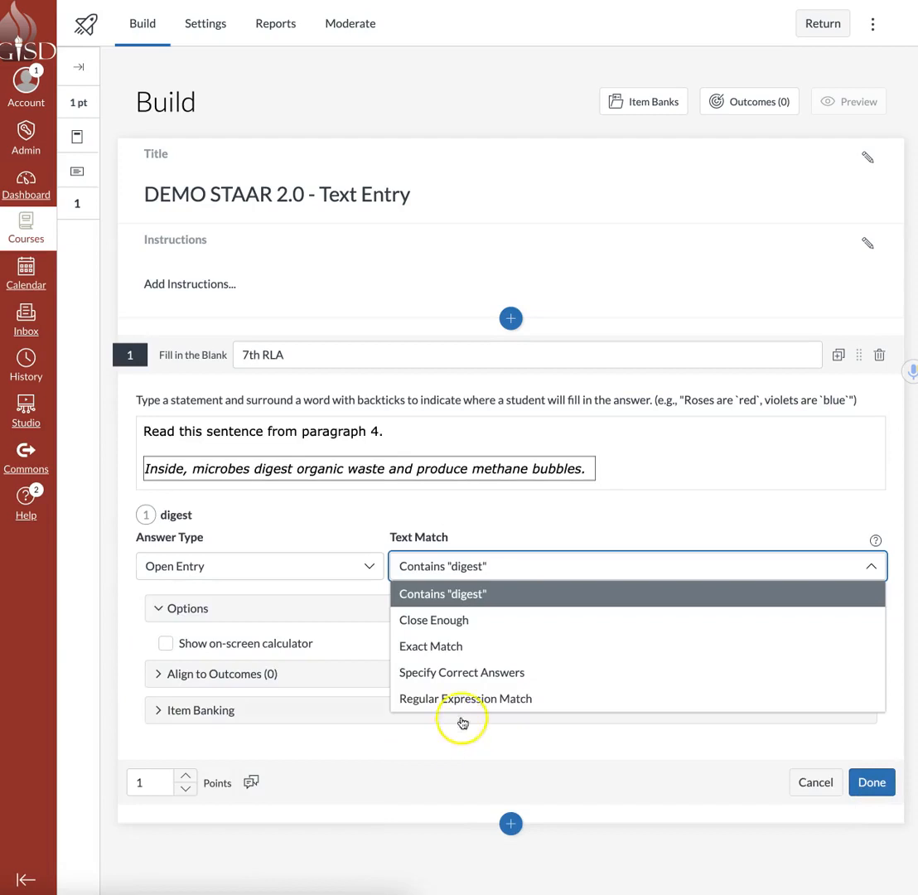
left_click(464, 645)
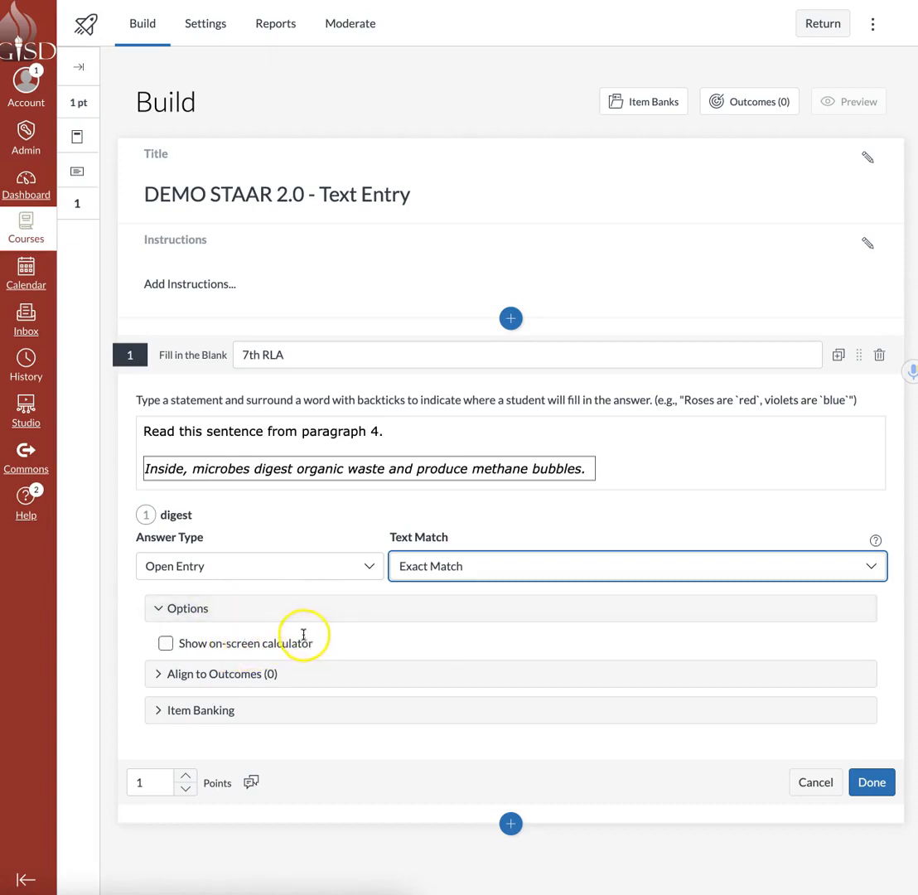
left_click(161, 608)
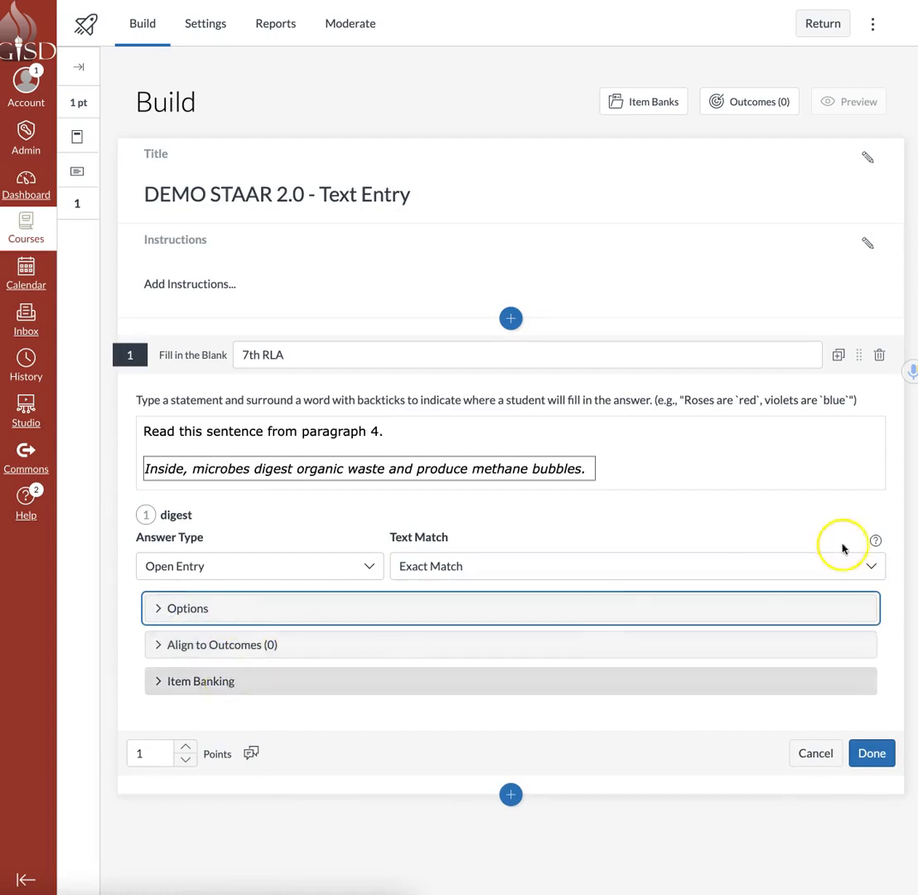
Step: Enlarge the stem editor and try marking "alive" as a second blank with backticks
left_click(804, 476)
left_click_drag(881, 555, 881, 668)
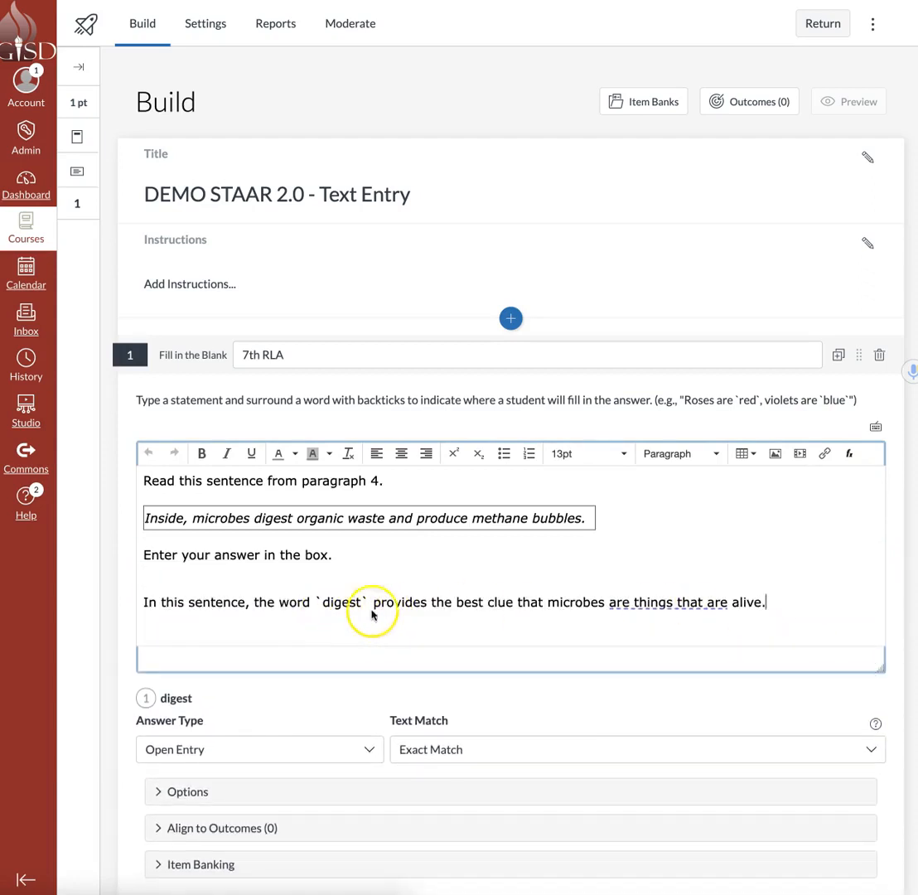
left_click(780, 605)
left_click(735, 602)
type("`")
left_click(771, 603)
type("`")
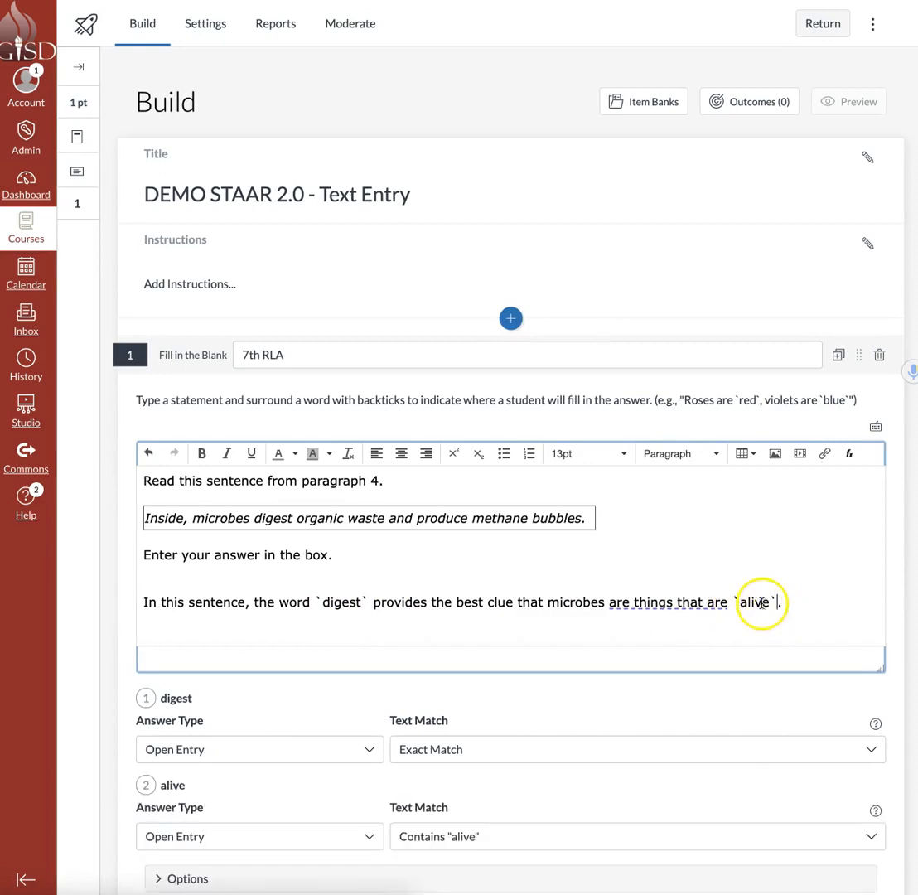
scroll(329, 775, "down", 3)
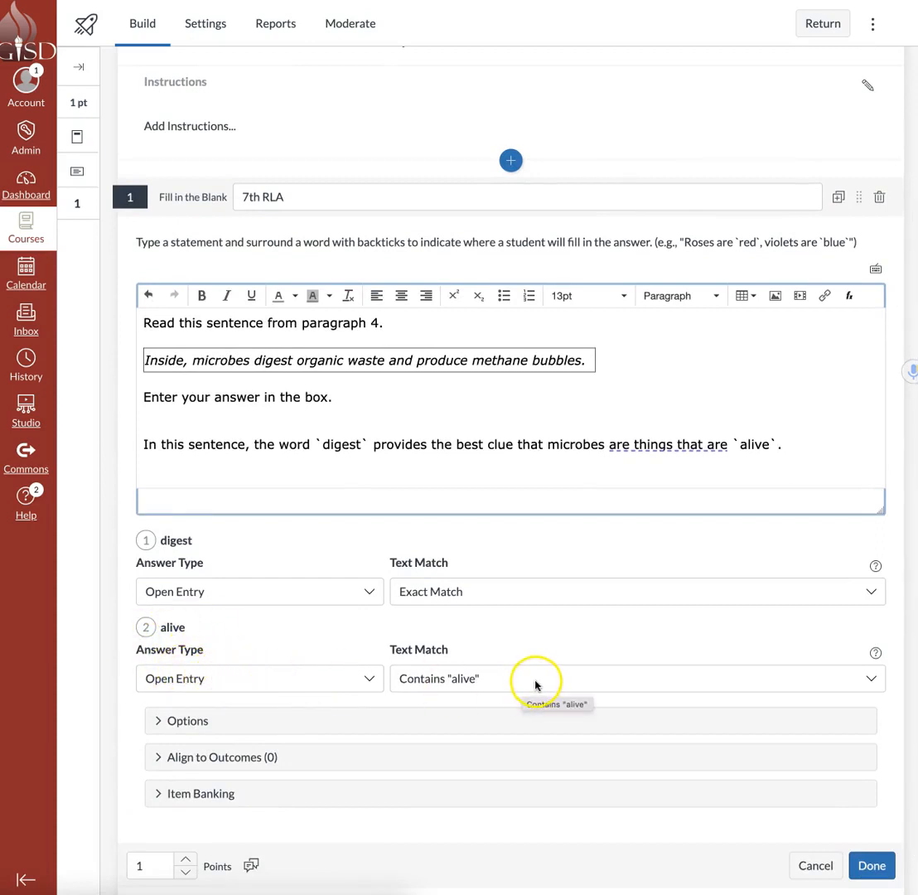
Step: Remove the backticks around "alive" in the question stem and save the question
key("BackSpace")
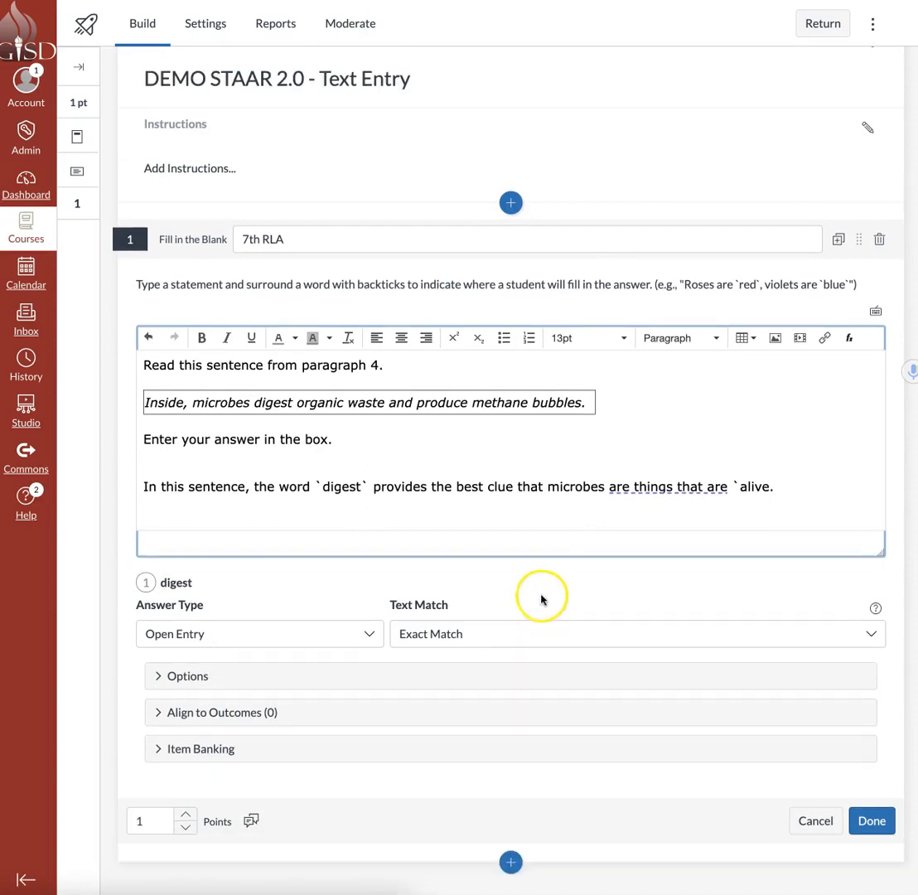
left_click(731, 486)
key("BackSpace")
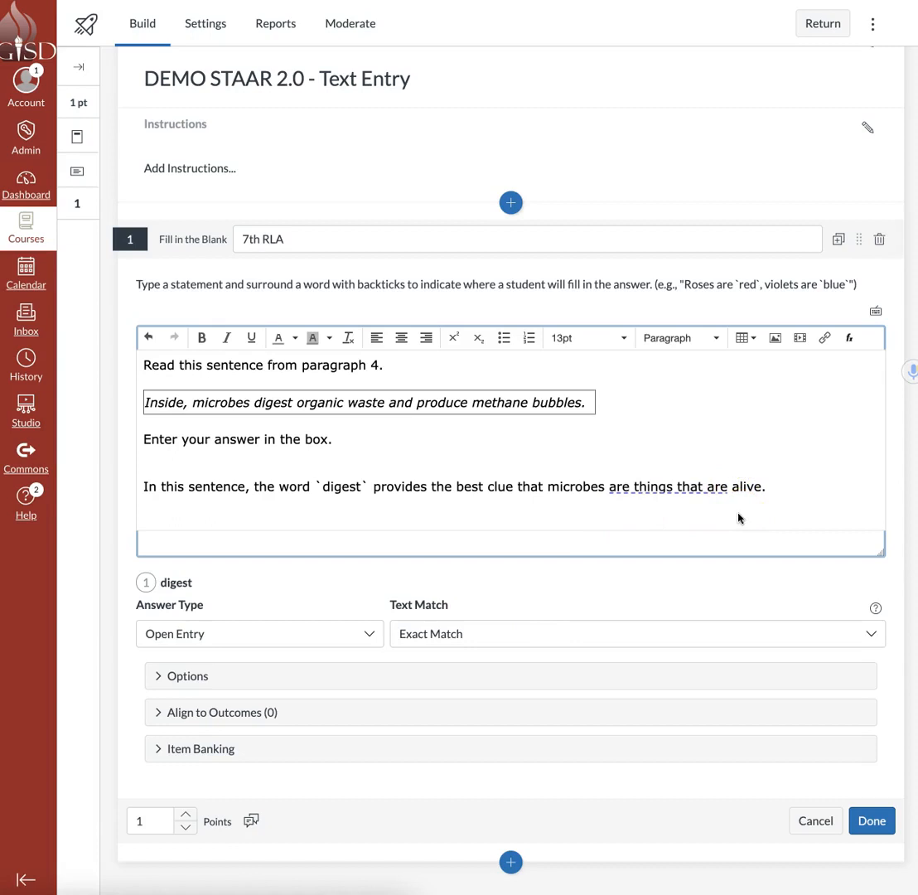
left_click(871, 821)
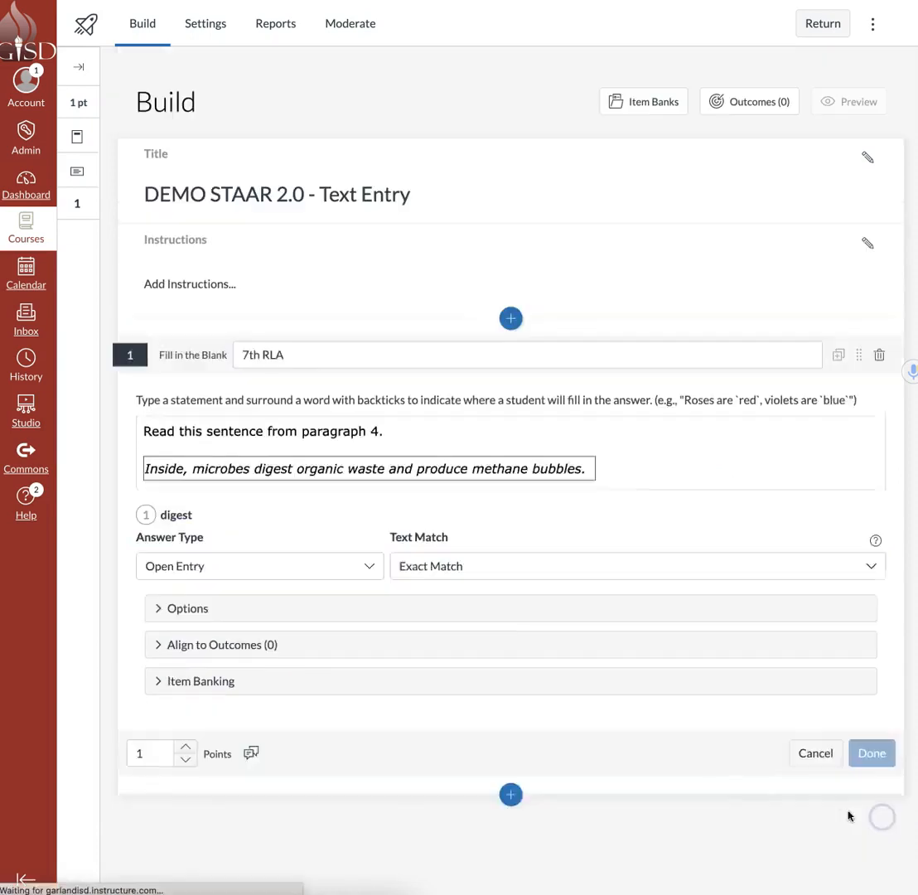
Step: Preview the quiz and place the cursor in the answer field of the "In this sentence, the word" line
left_click(849, 102)
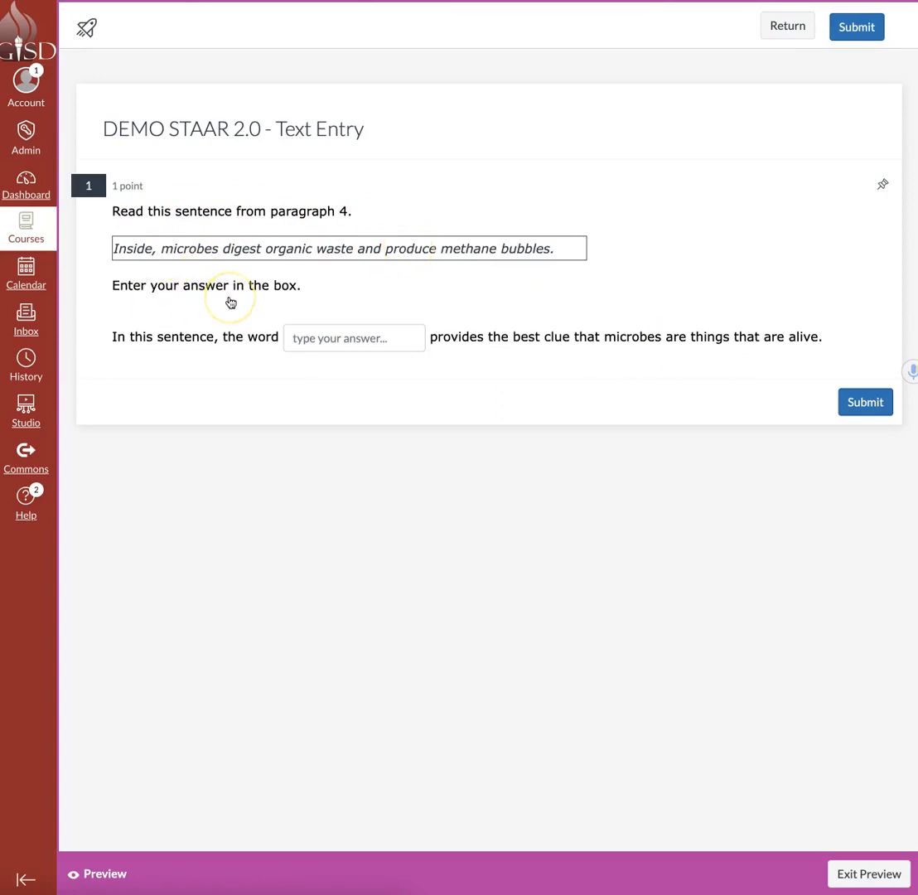
left_click(339, 344)
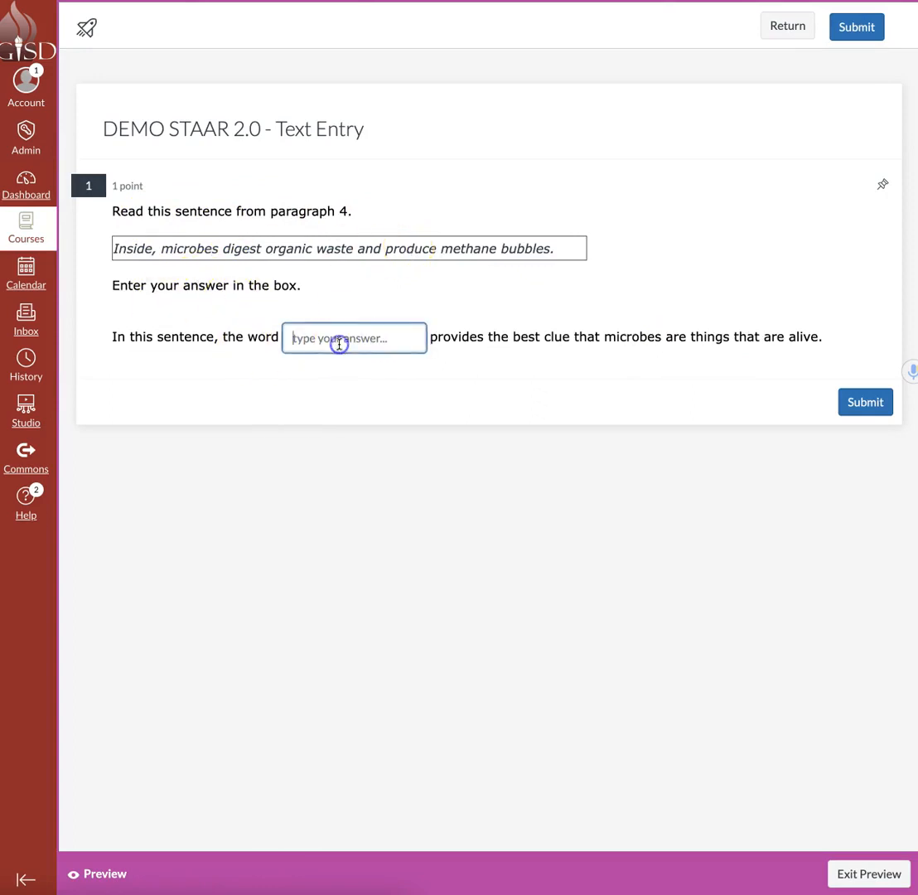